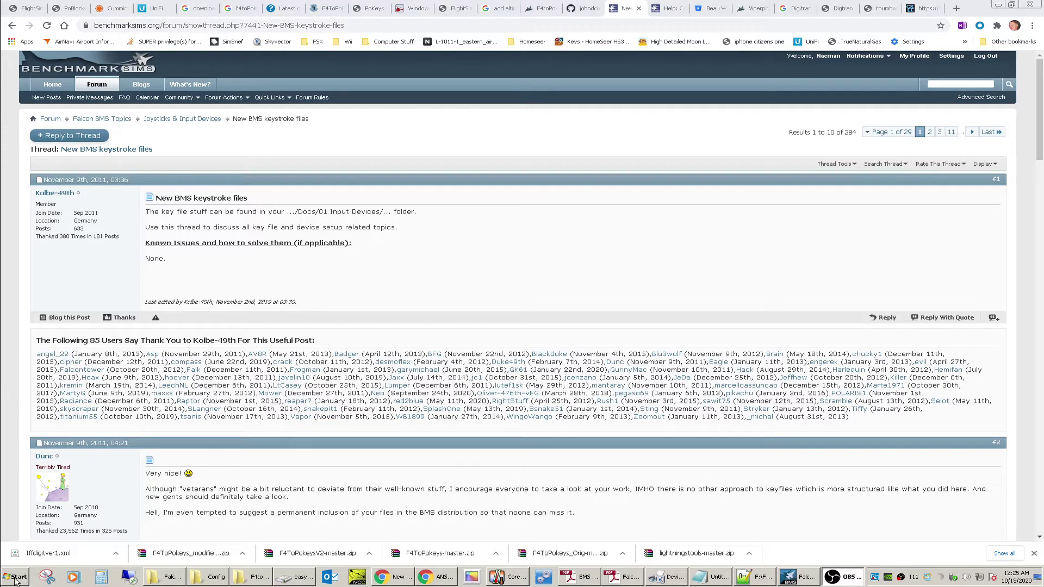
- Launch PoKeys configuration from the Start menu to reach the PoKeys57U device selection
click(21, 580)
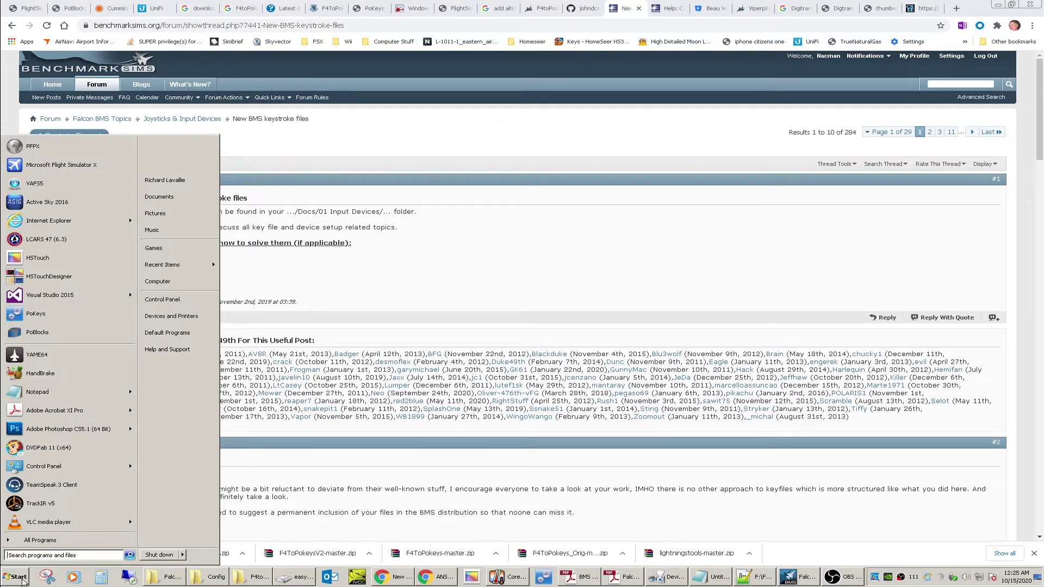
click(36, 314)
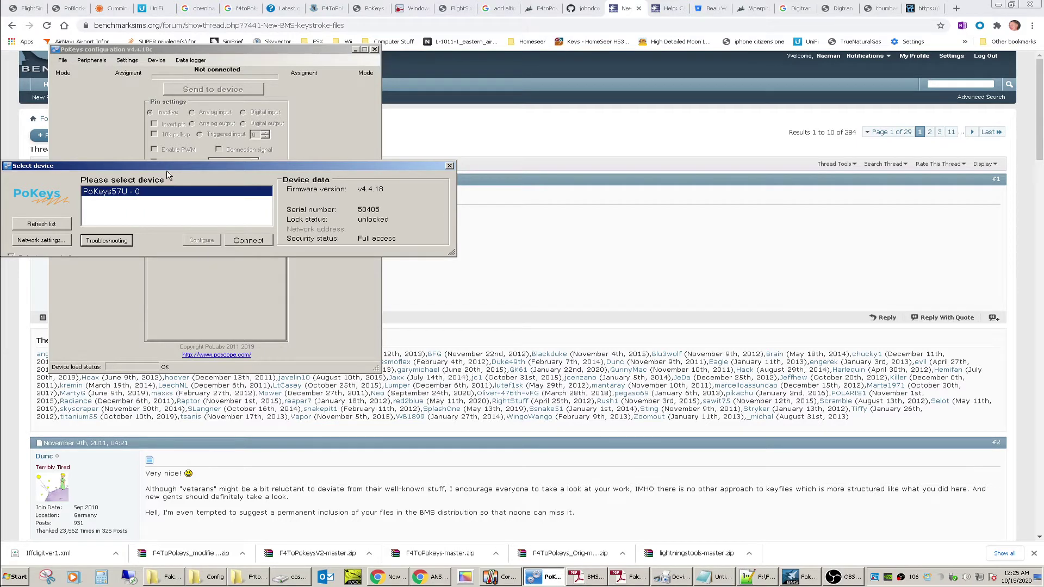
- Connect to the PoKeys57U and select pin 1 in the pin list
click(250, 241)
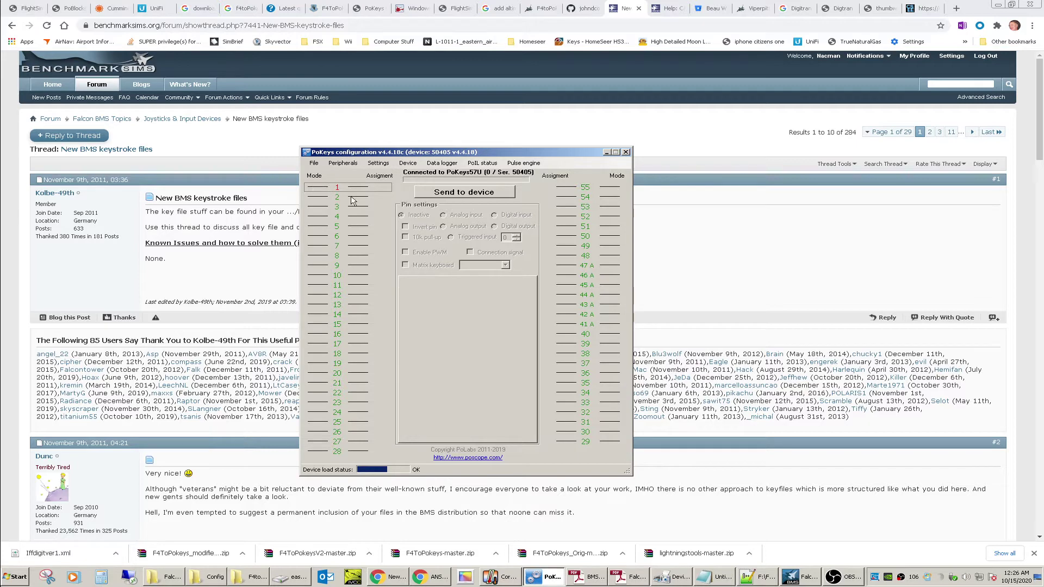
click(322, 190)
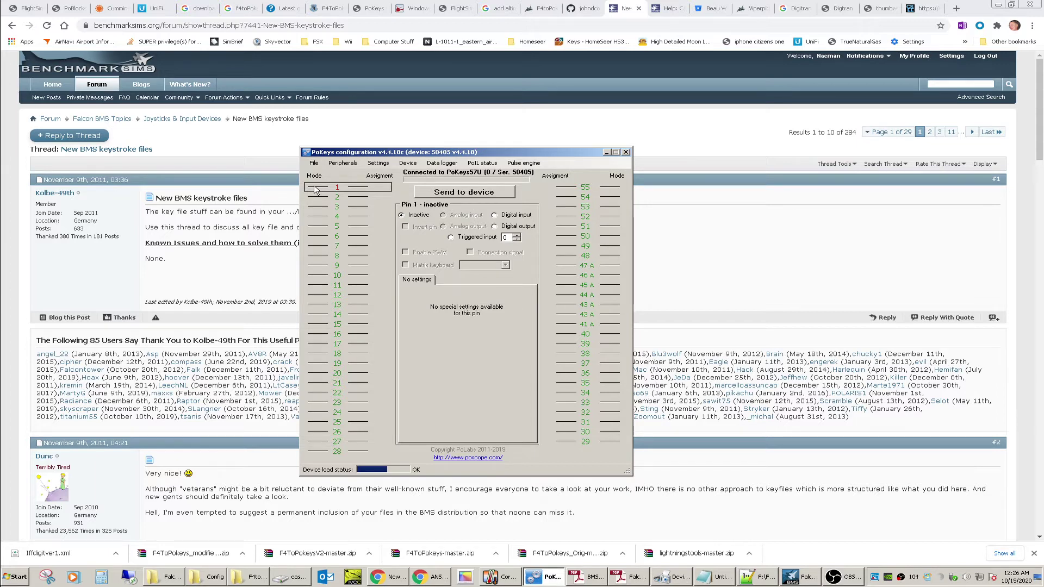
- Set pin 1 as a digital input used as encoder channel A
click(501, 218)
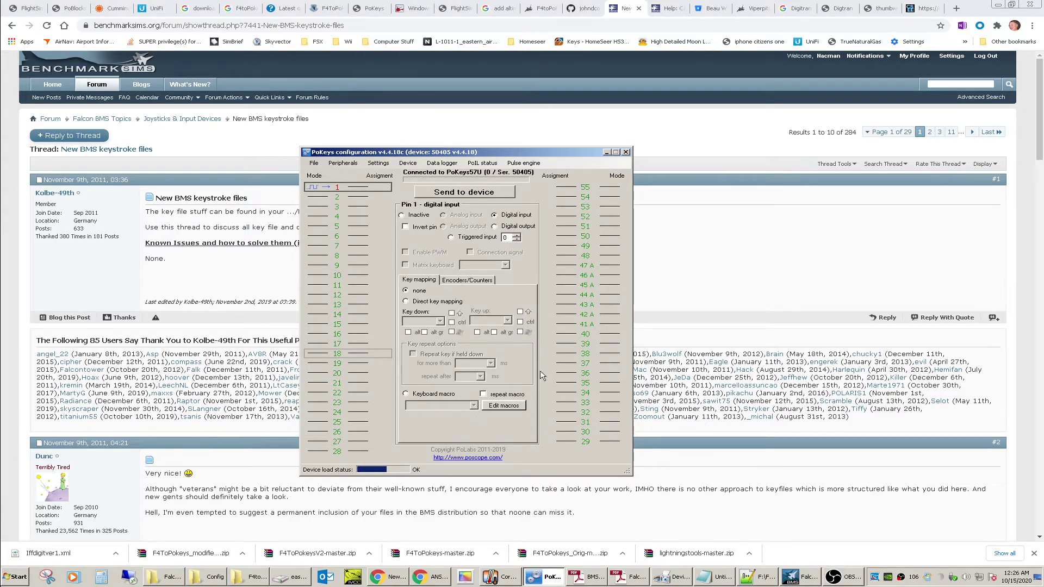
click(471, 283)
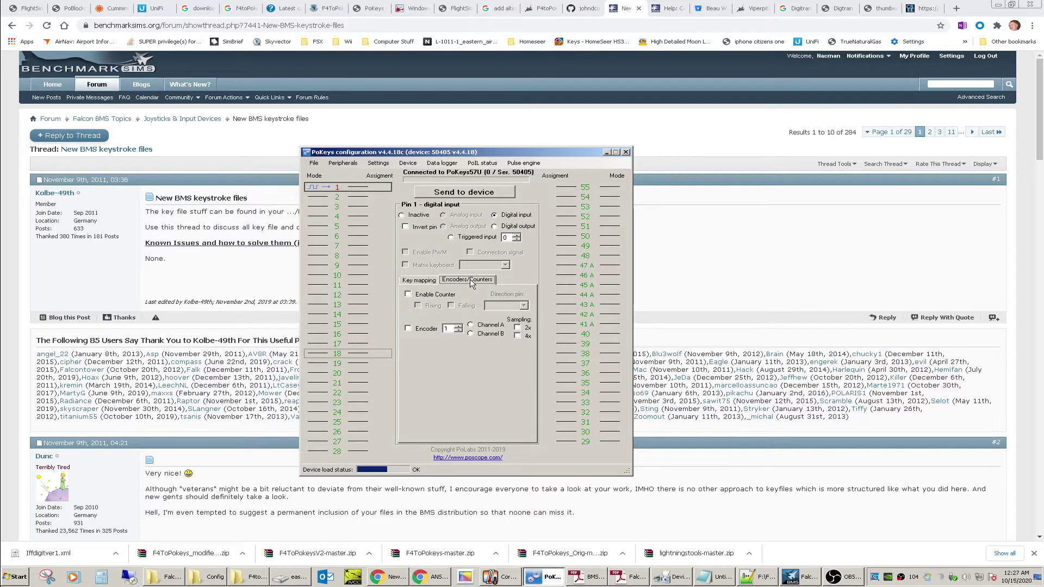
click(408, 329)
click(420, 281)
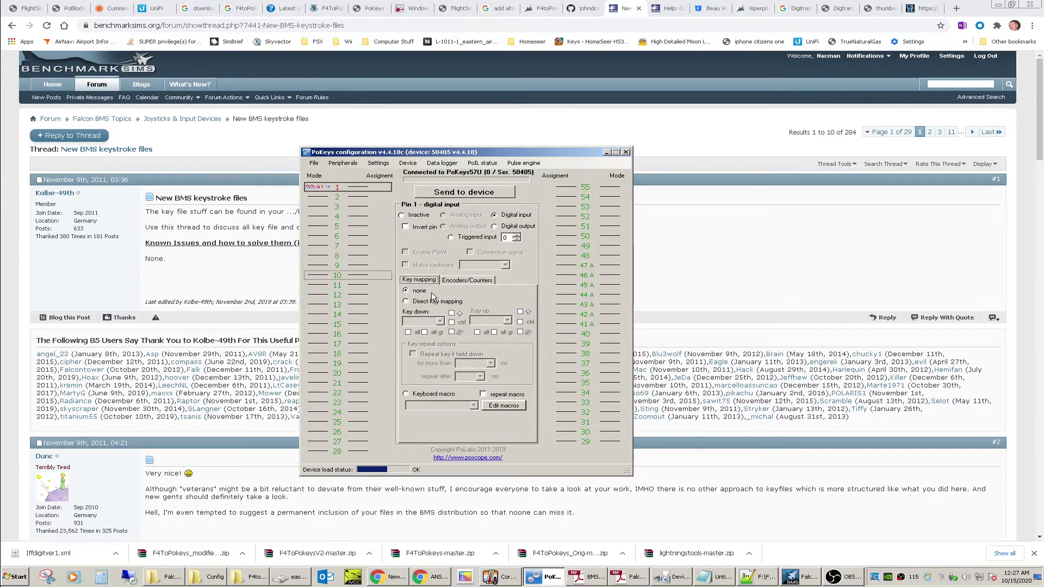
- Give pin 1 a direct key mapping of Shift+A, then select pin 2
click(454, 281)
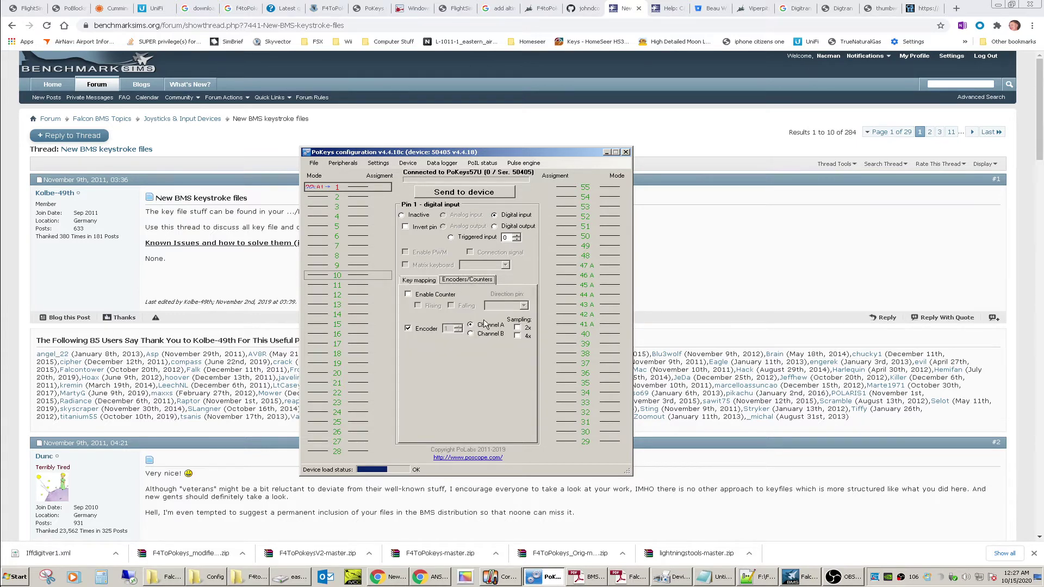
click(418, 280)
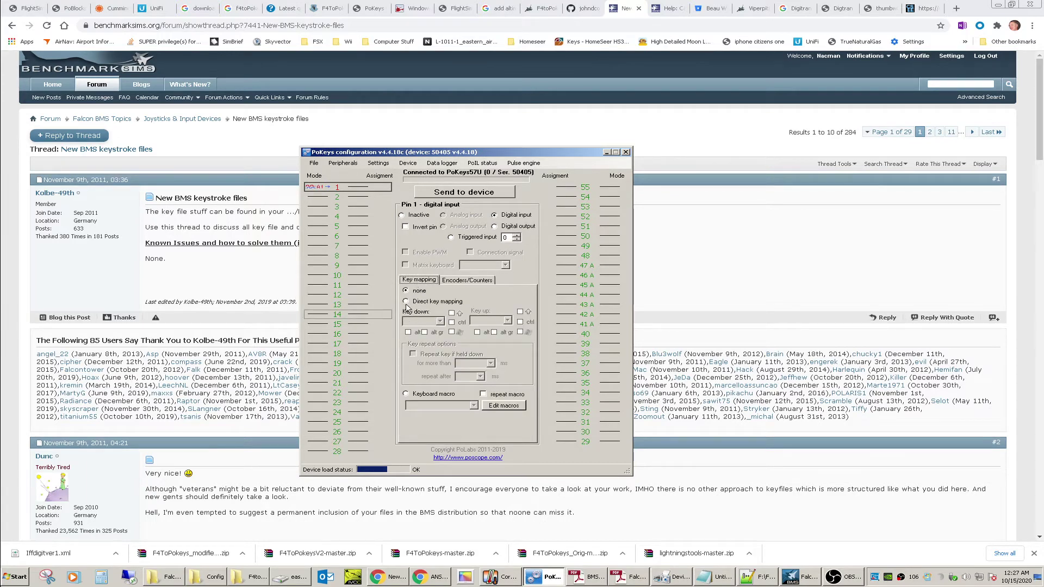
click(407, 302)
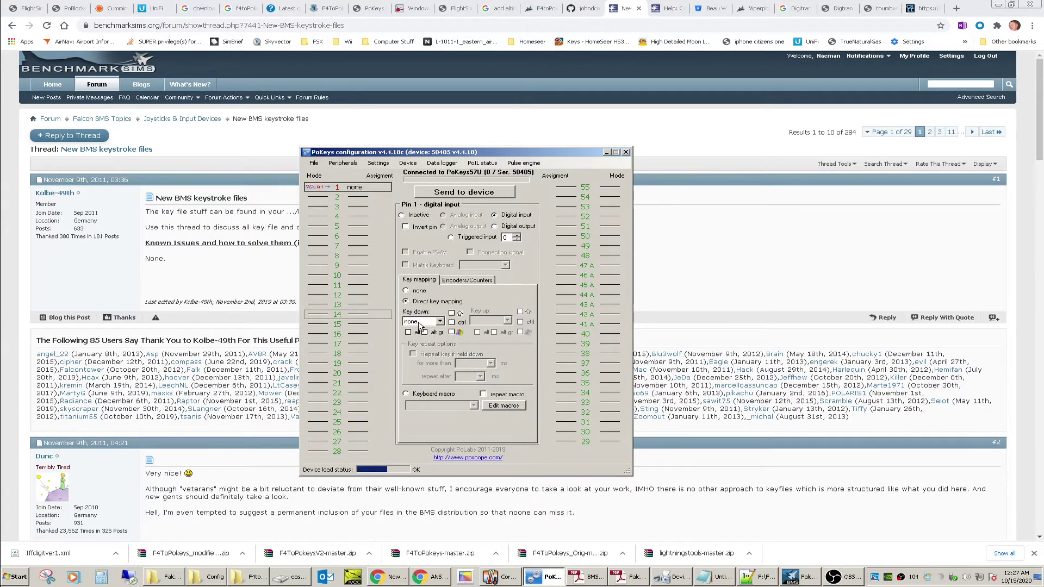
click(452, 314)
click(440, 321)
click(418, 338)
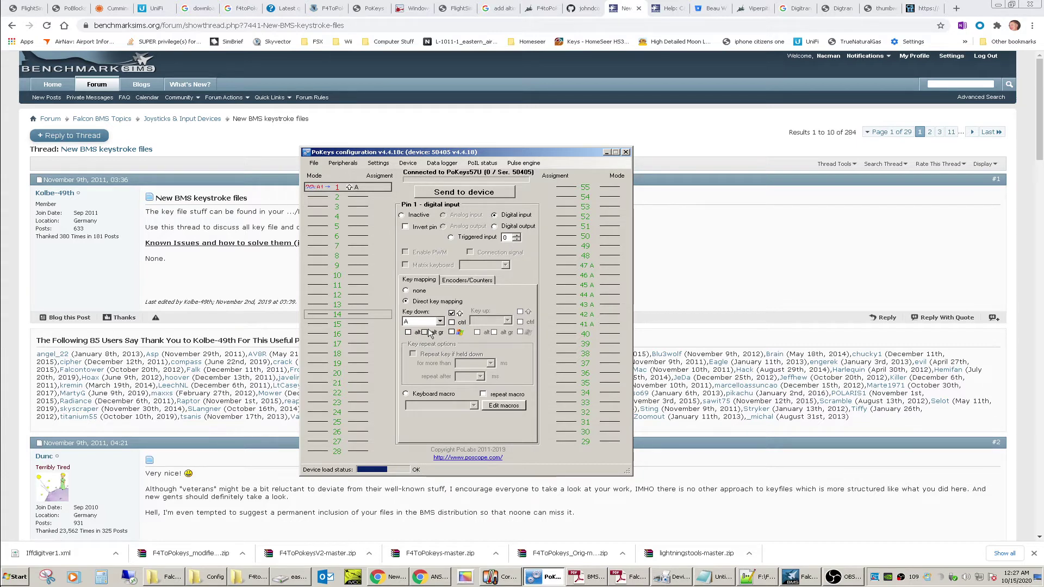
click(320, 198)
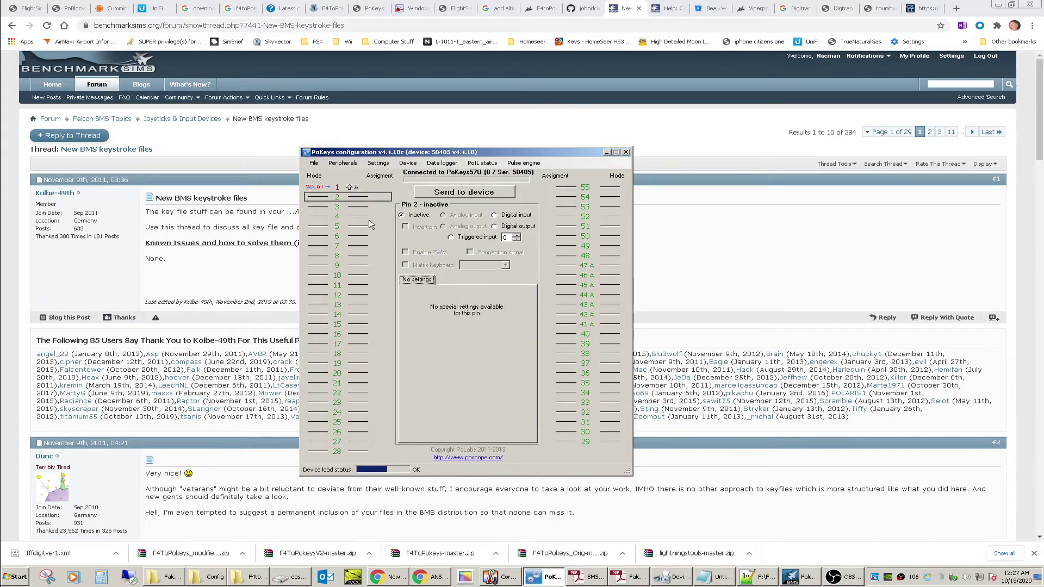
- Set pin 2 as a digital input used as encoder channel B
click(494, 216)
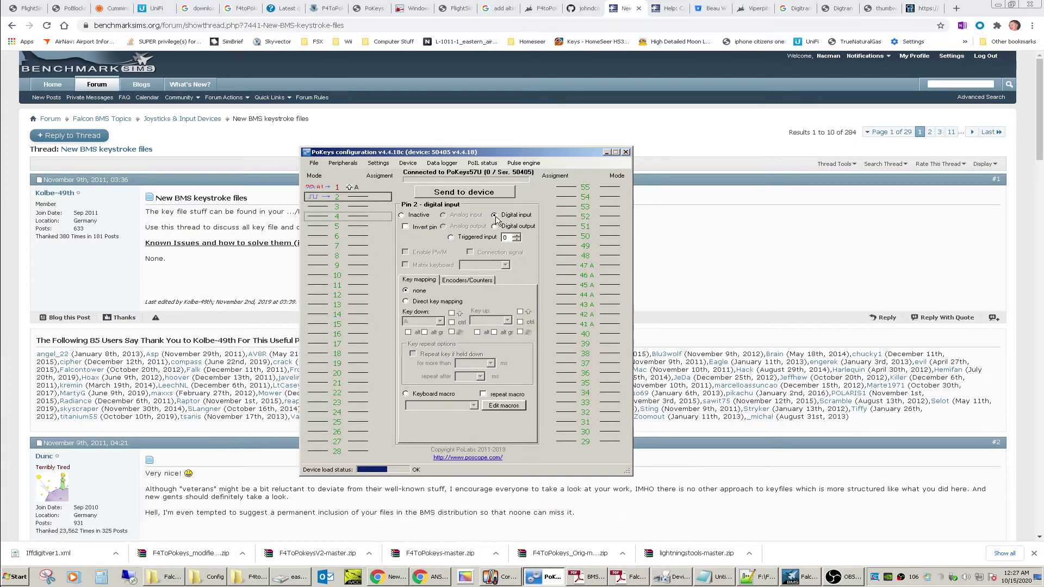
click(460, 281)
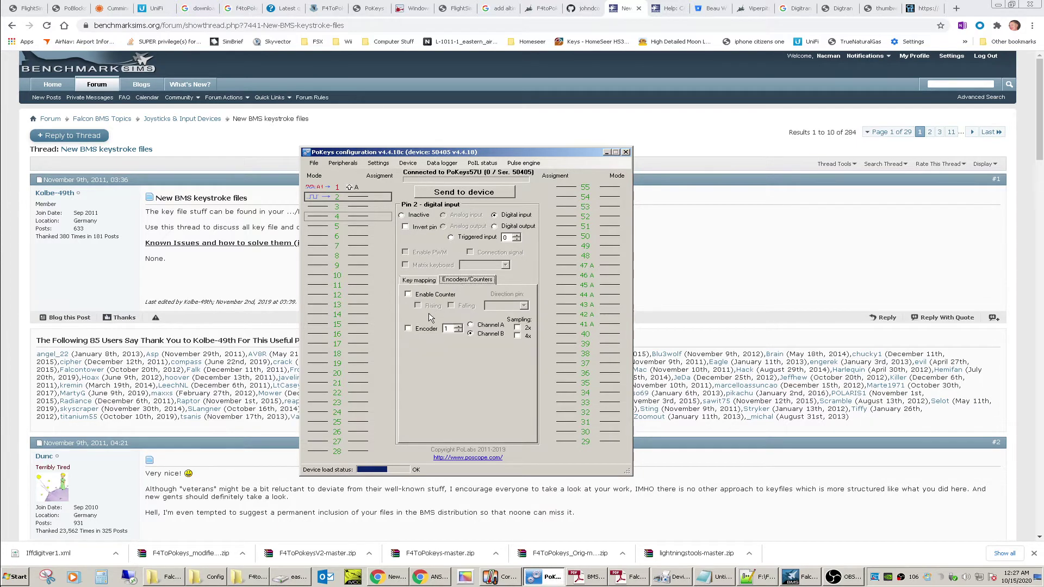
click(408, 329)
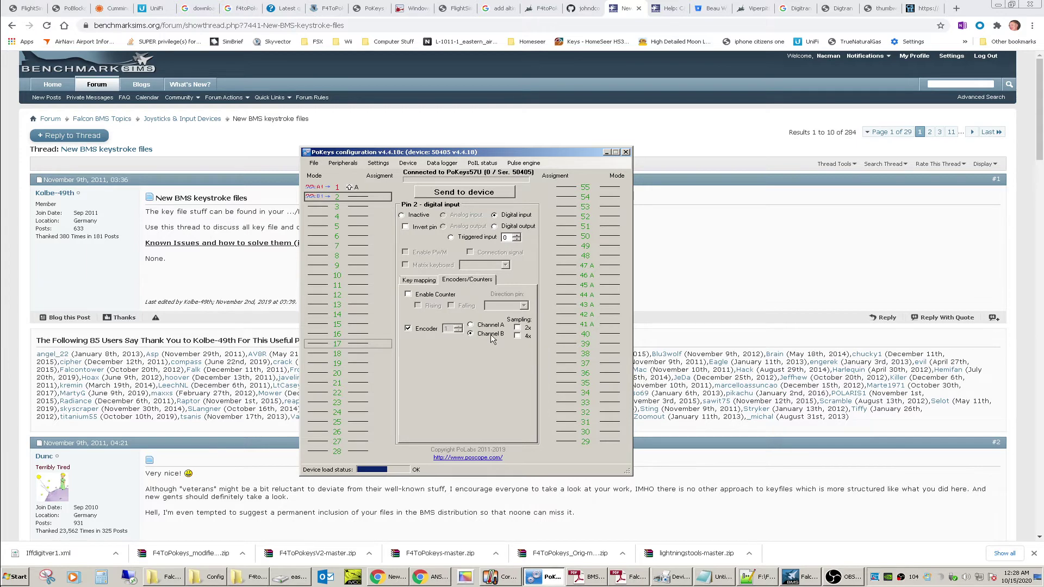
click(421, 280)
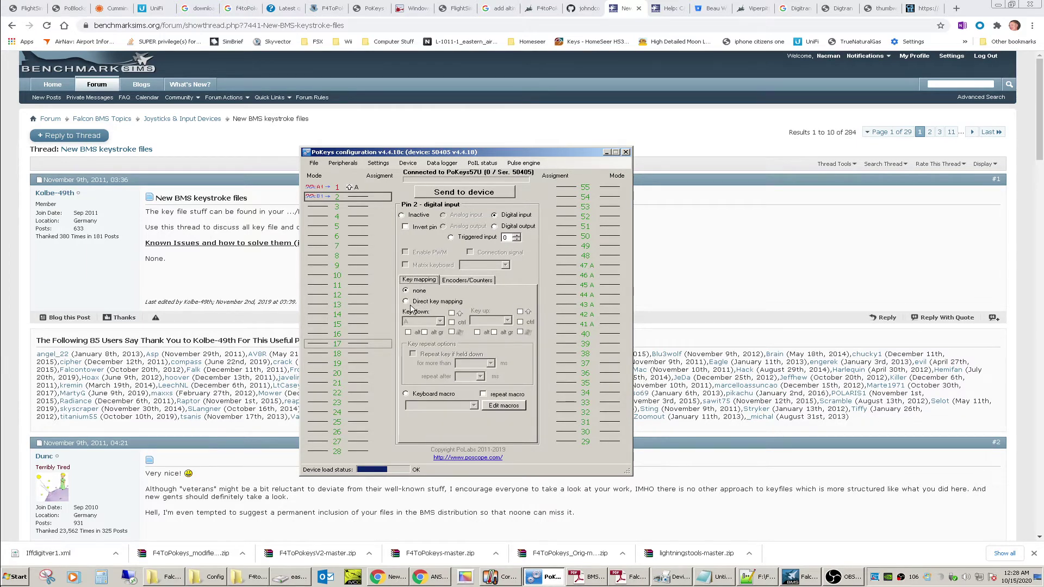
- Give pin 2 a direct key mapping of Shift+B
click(409, 302)
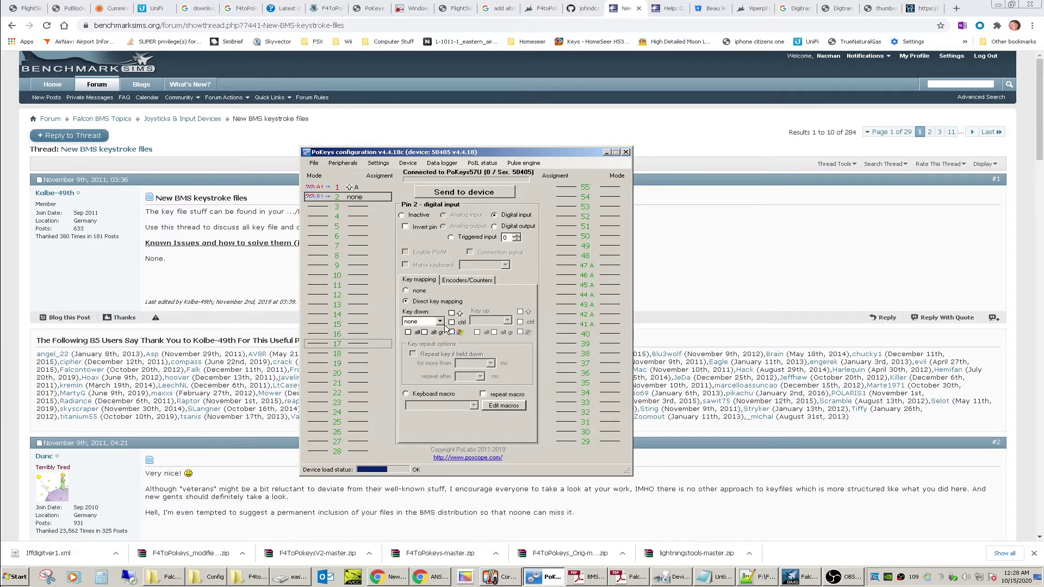
click(452, 313)
click(439, 321)
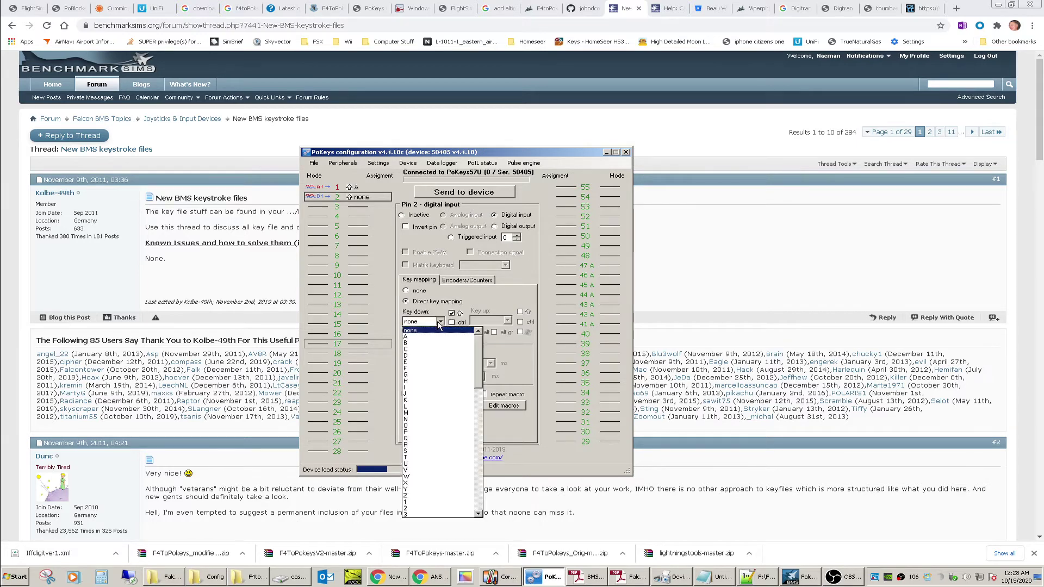
click(415, 346)
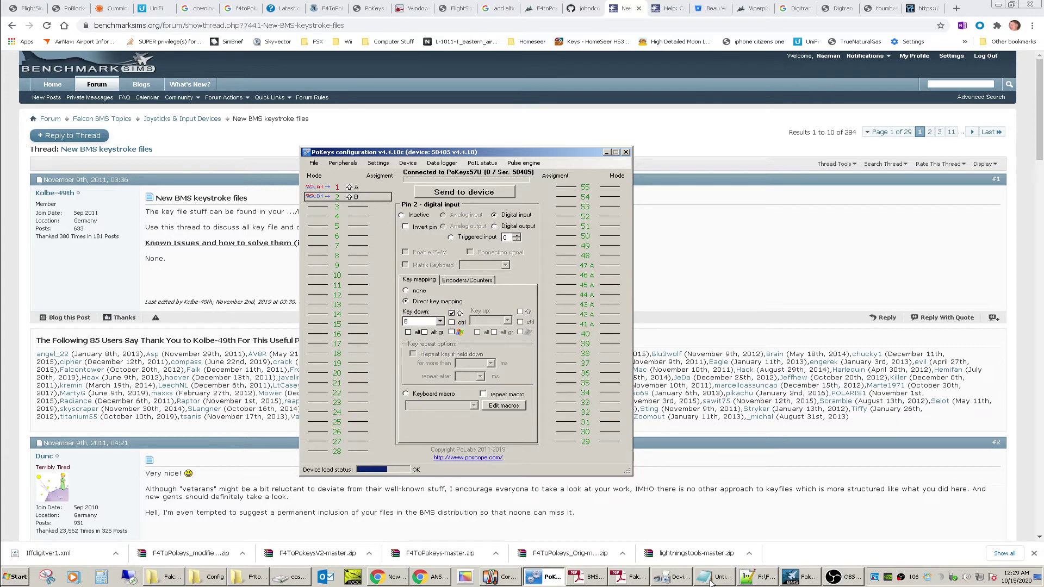
- Switch to BMS - Full.key in Notepad++ and search it for 'altimeter'
click(763, 579)
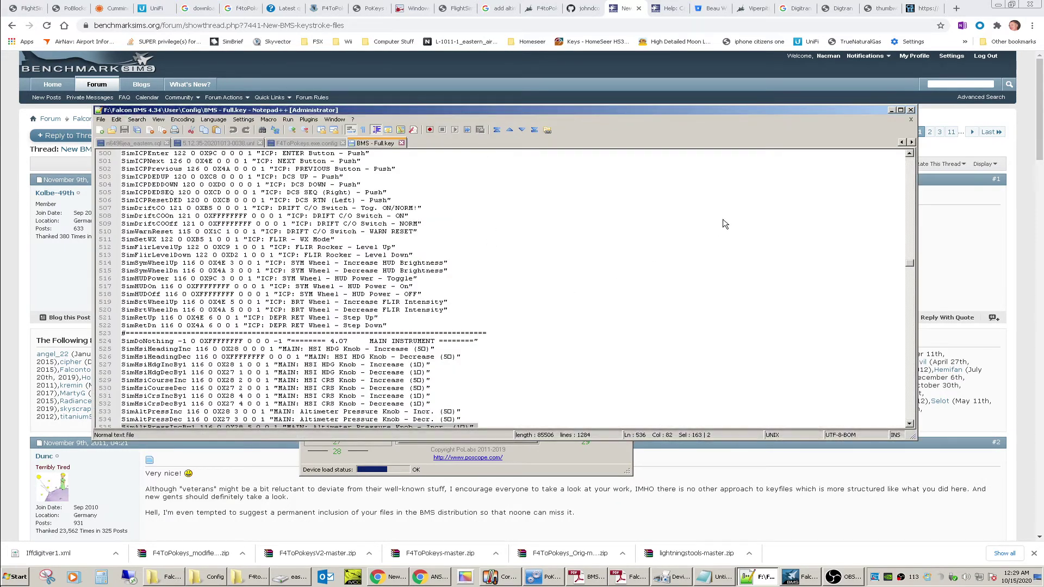
key(ctrl+f)
drag(576, 214, 770, 410)
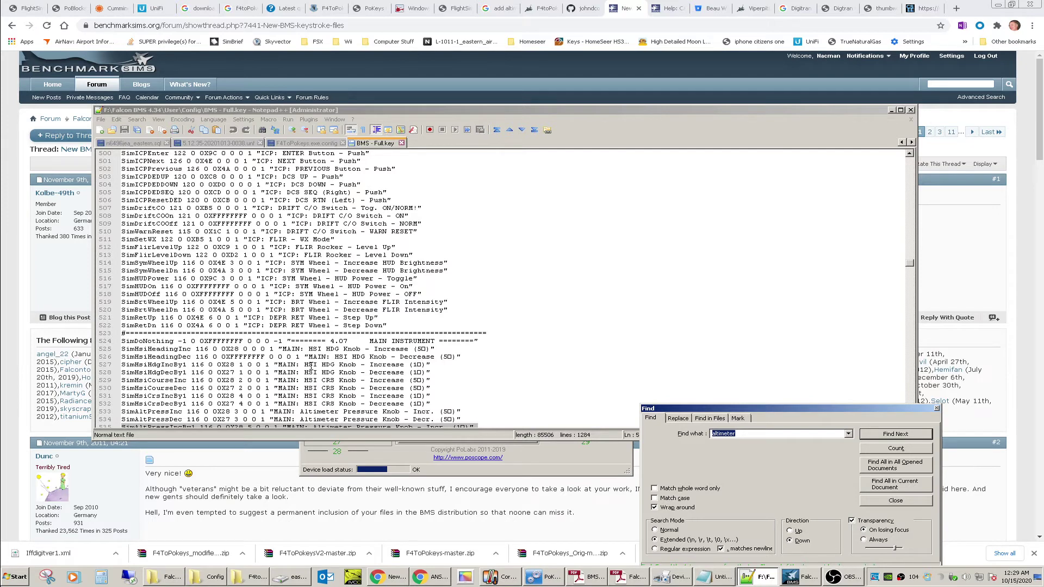
- Find and select the SimAltPressIncBy1/DecBy1 altimeter knob lines, then minimize Notepad++
click(503, 402)
scroll(337, 389, down, 2)
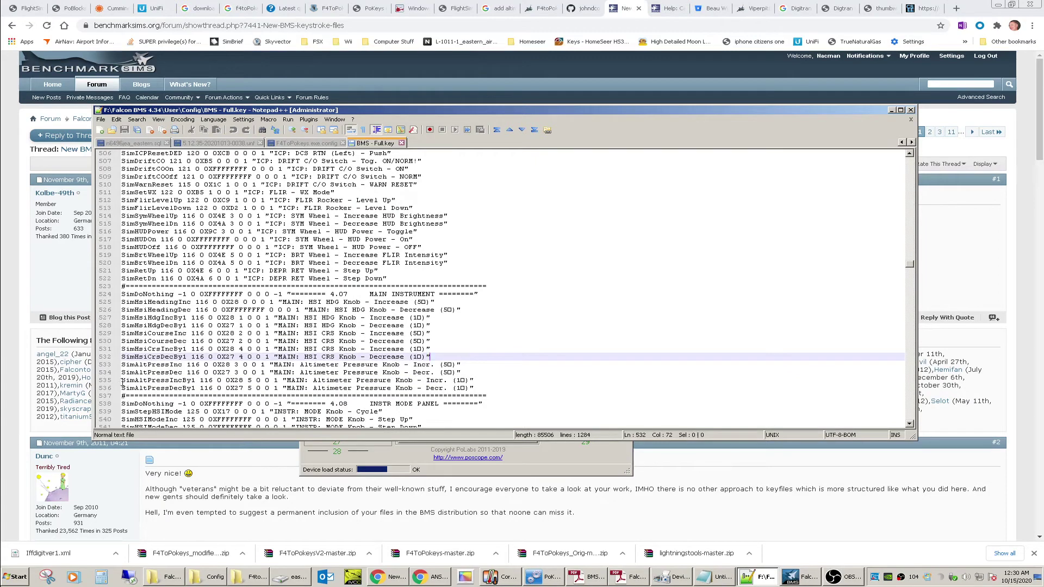
drag(122, 382, 486, 389)
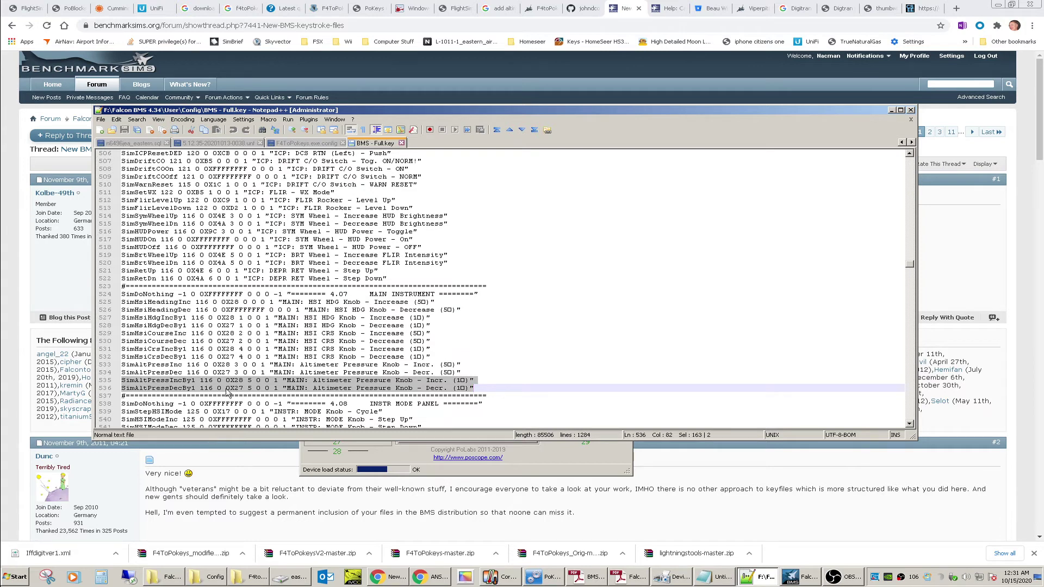
click(891, 110)
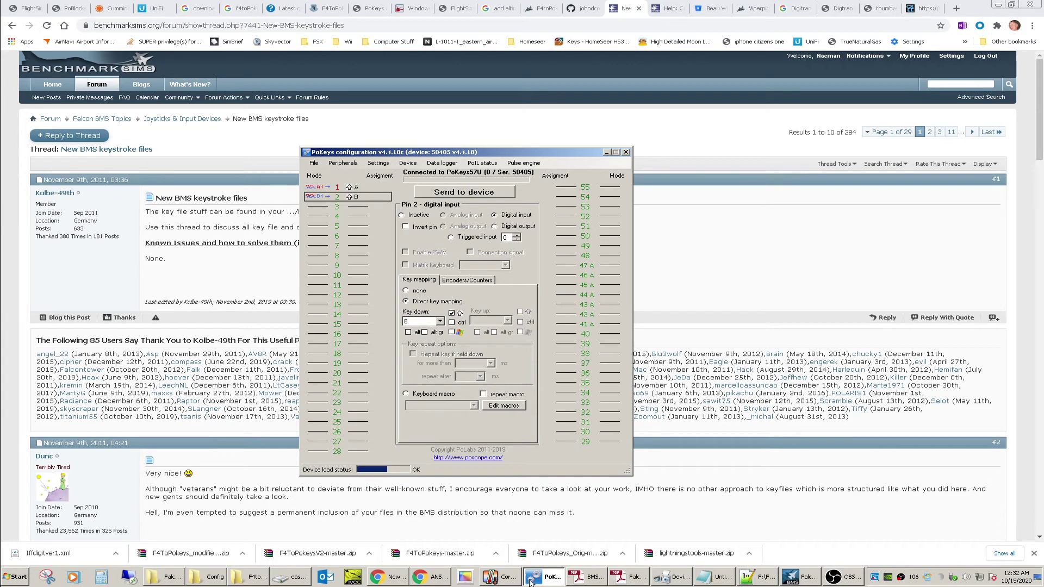
- Send the pin settings to the PoKeys57U and bring the blank Notepad window forward
click(718, 579)
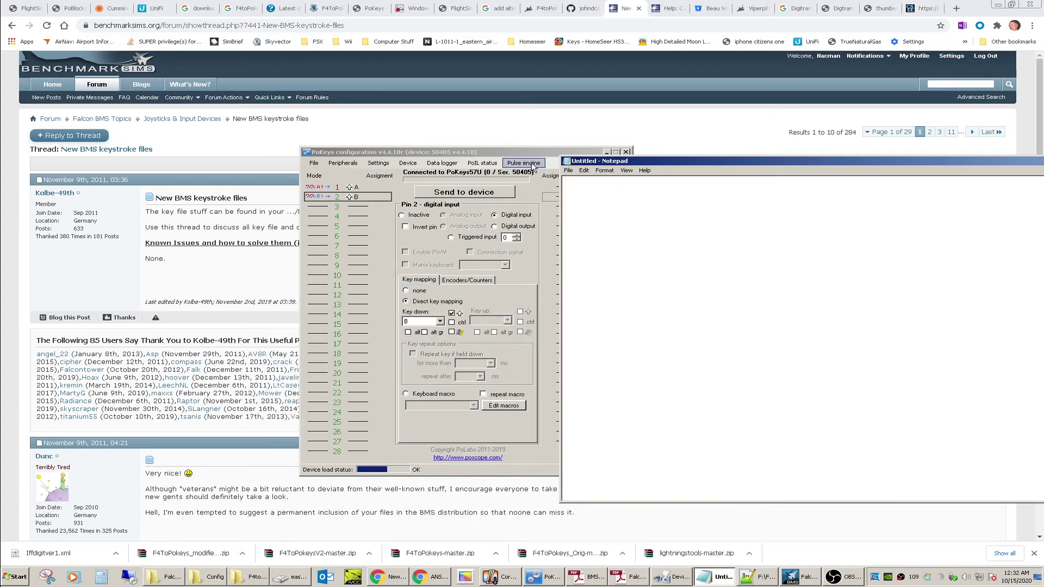
click(546, 194)
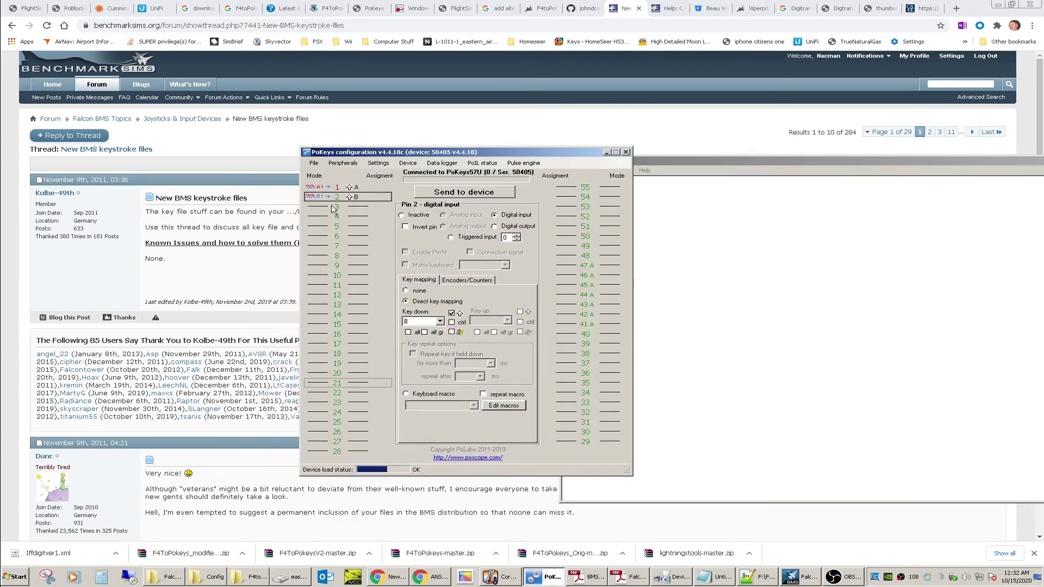
click(461, 194)
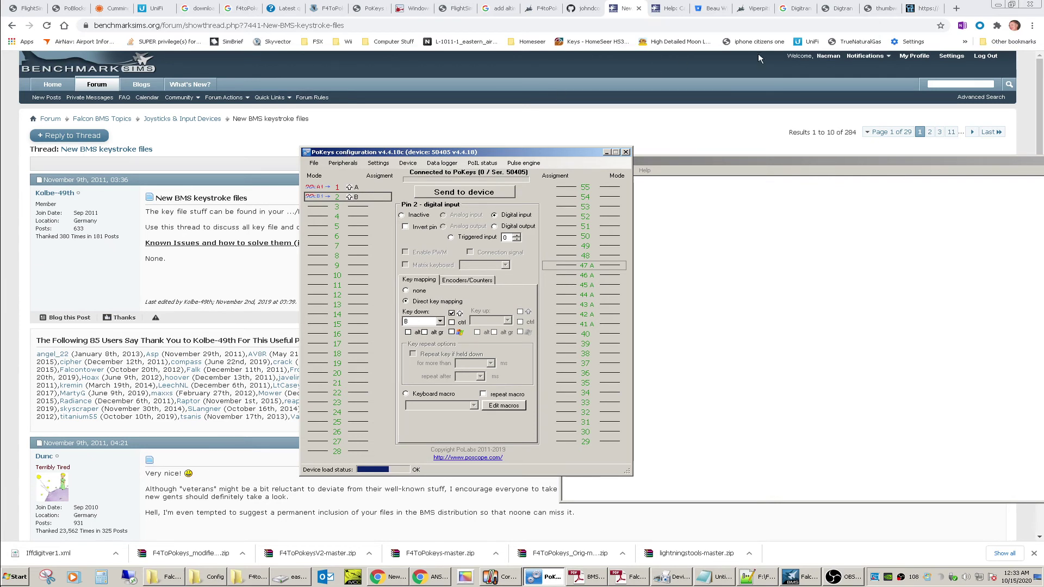
click(728, 167)
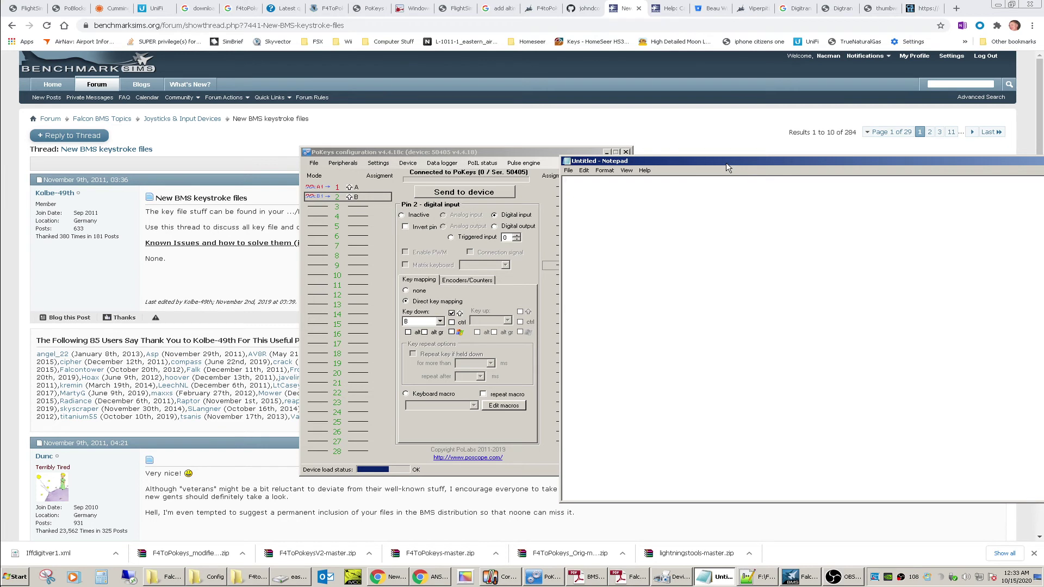
- Turn the encoder back and forth, writing runs of A and B characters into Notepad
text(AAAAAAABBBBBBBBBAAAAAAAABB)
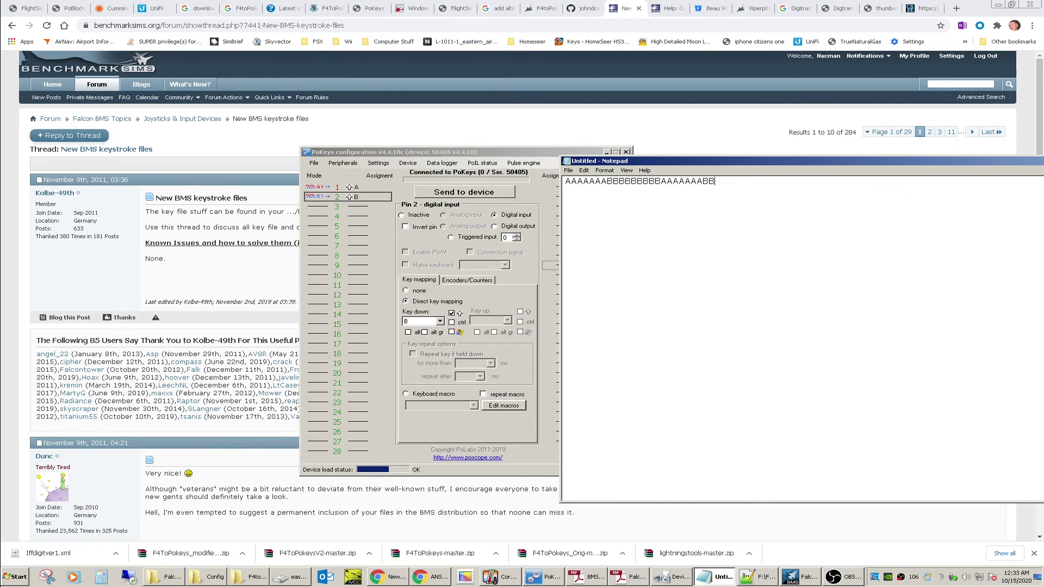
text(BBBBAAAAAABBBBB)
- Return to the PoKeys configuration window, bringing it in front of the Notepad encoder test
click(15, 581)
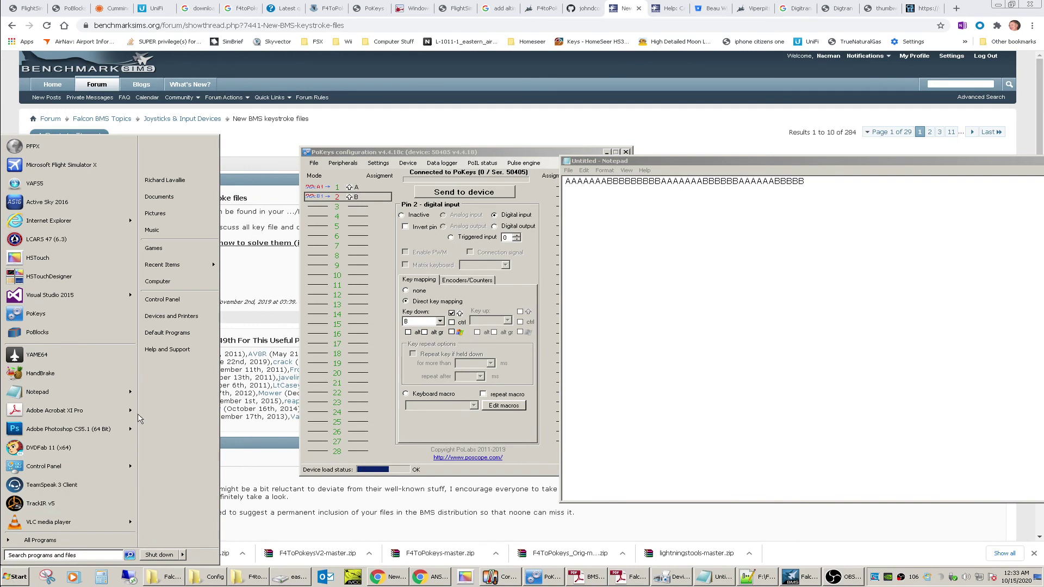
click(526, 358)
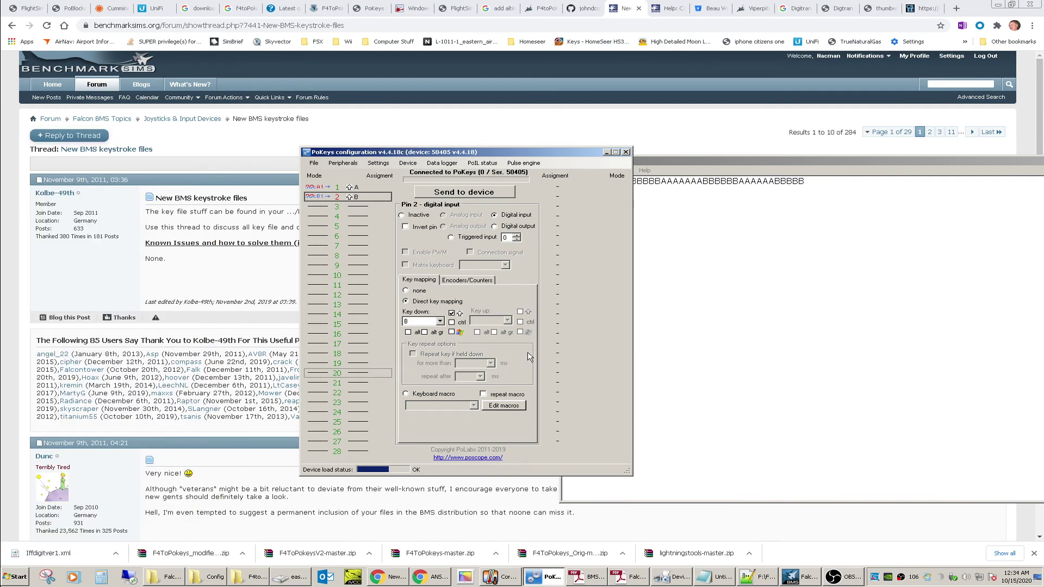